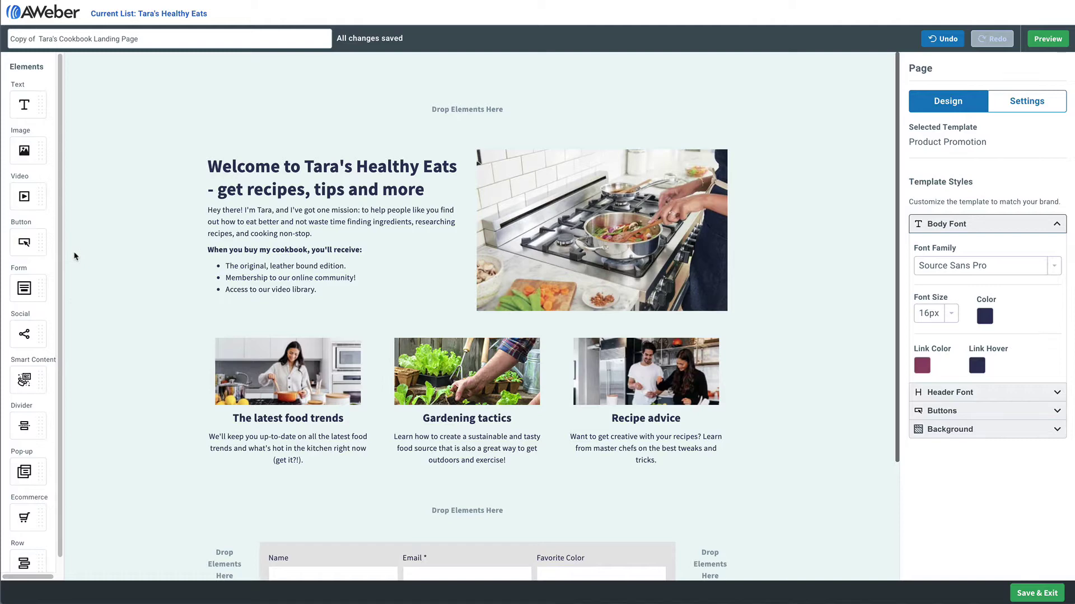
Add an image block at the top of the page and start a 1200 × 675 Header design in Canva
left_click_drag(24, 151, 366, 121)
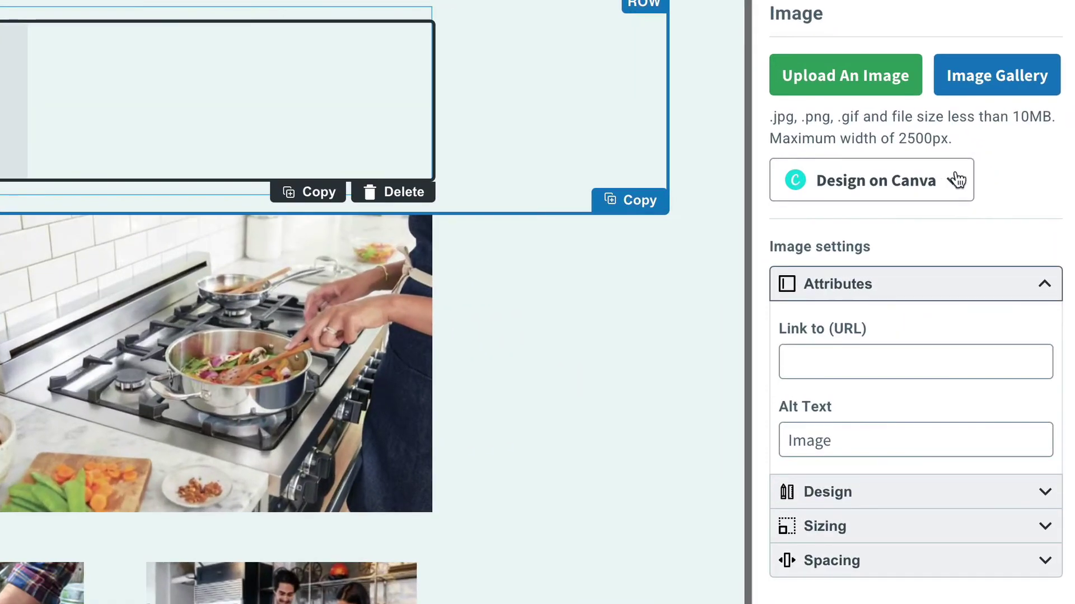
left_click(1006, 171)
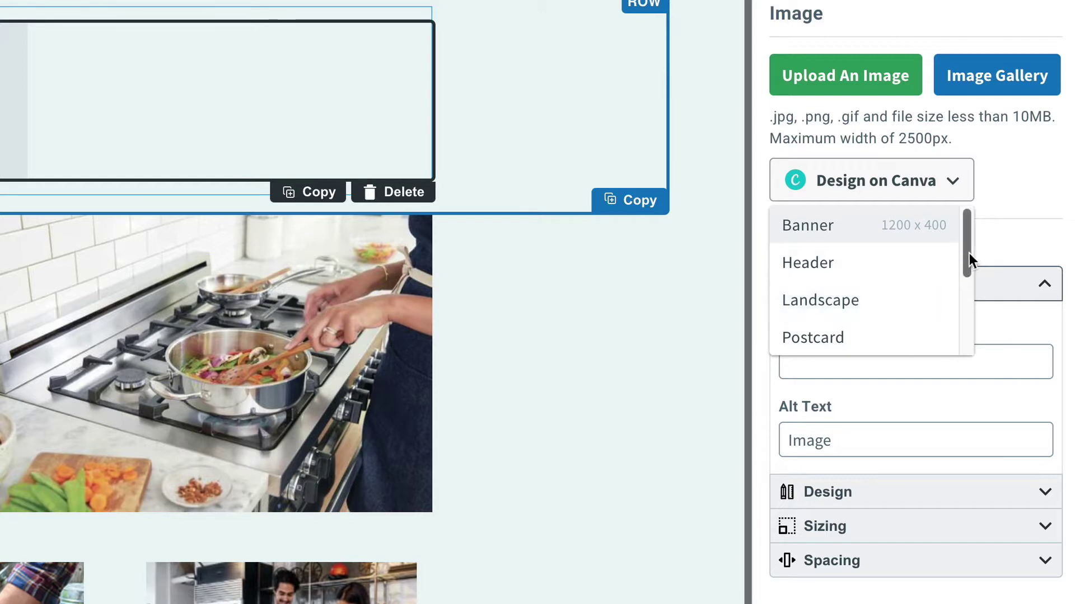
mouse_move(969, 254)
left_mouse_down()
mouse_move(974, 329)
mouse_move(965, 241)
left_mouse_up()
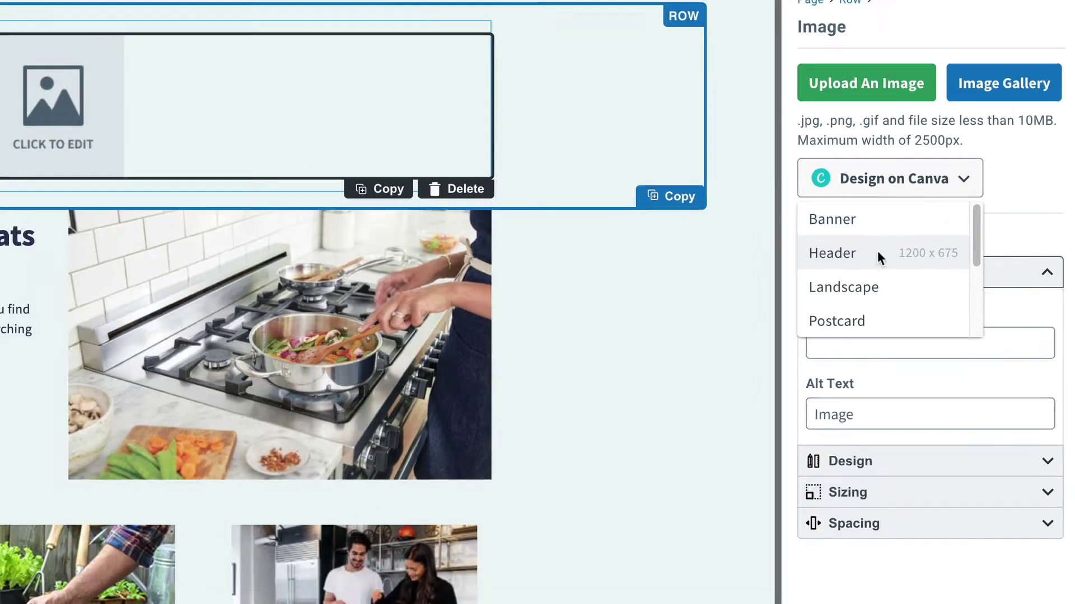
left_click(864, 263)
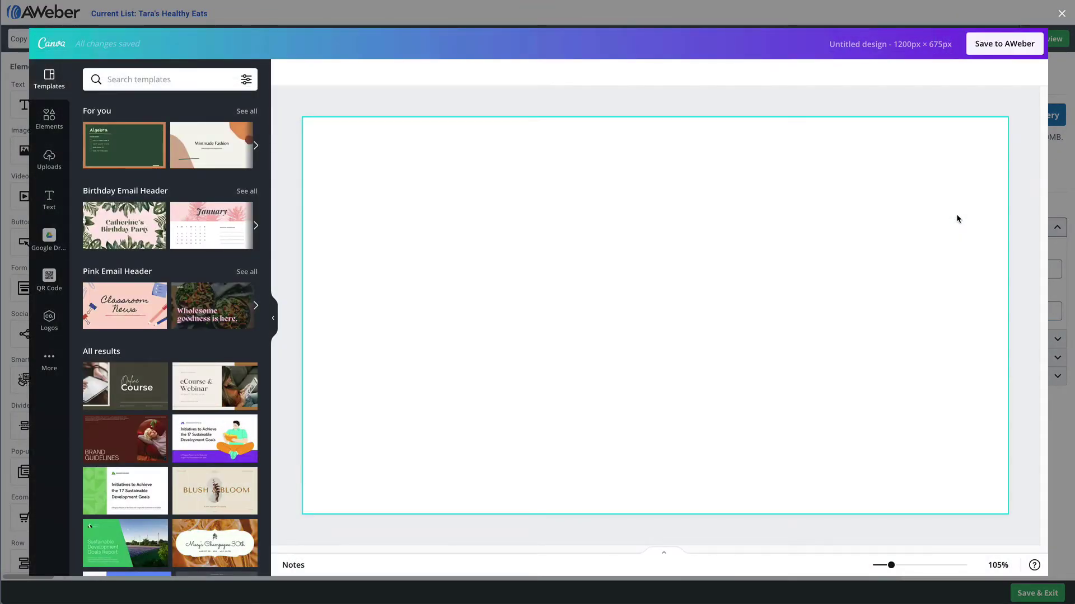
Search templates for 'food' and apply the Olive Green Pasta Food Recipe's Pasta from Scratch page
left_click(185, 79)
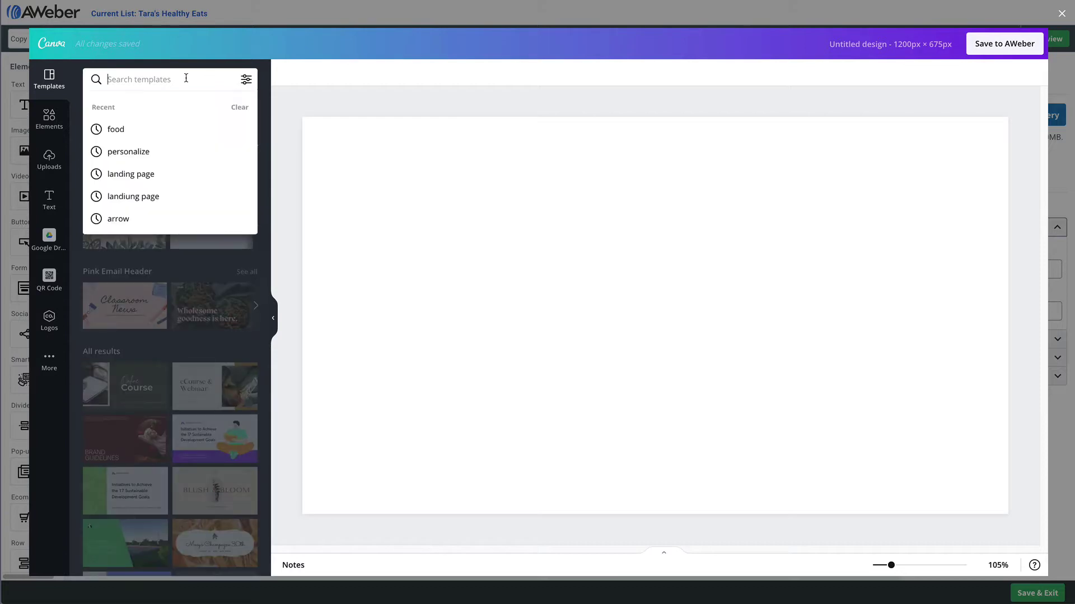
type("food")
key("Return")
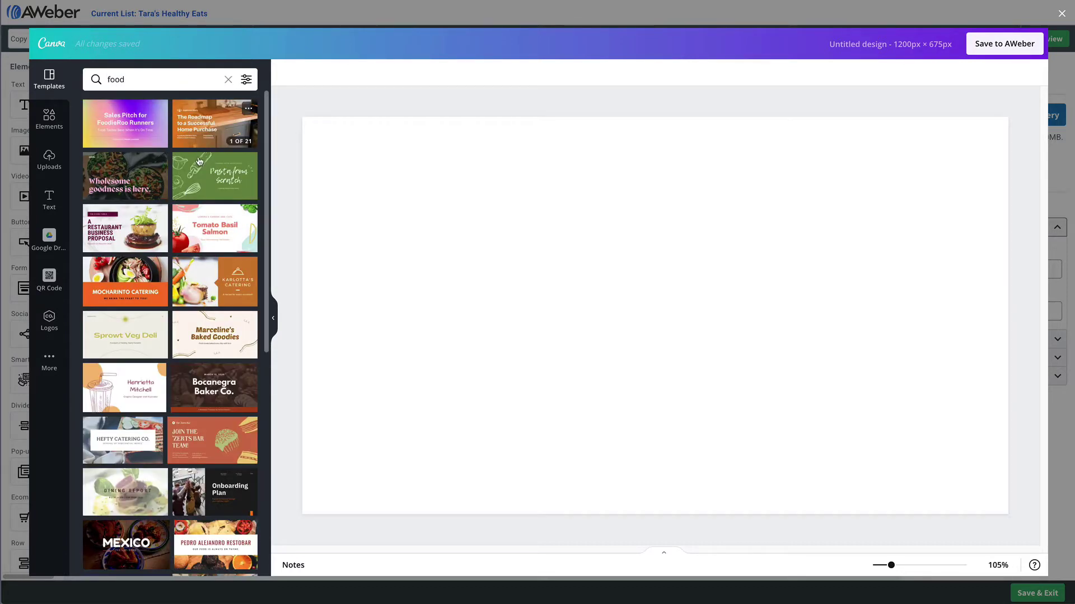
left_click(196, 186)
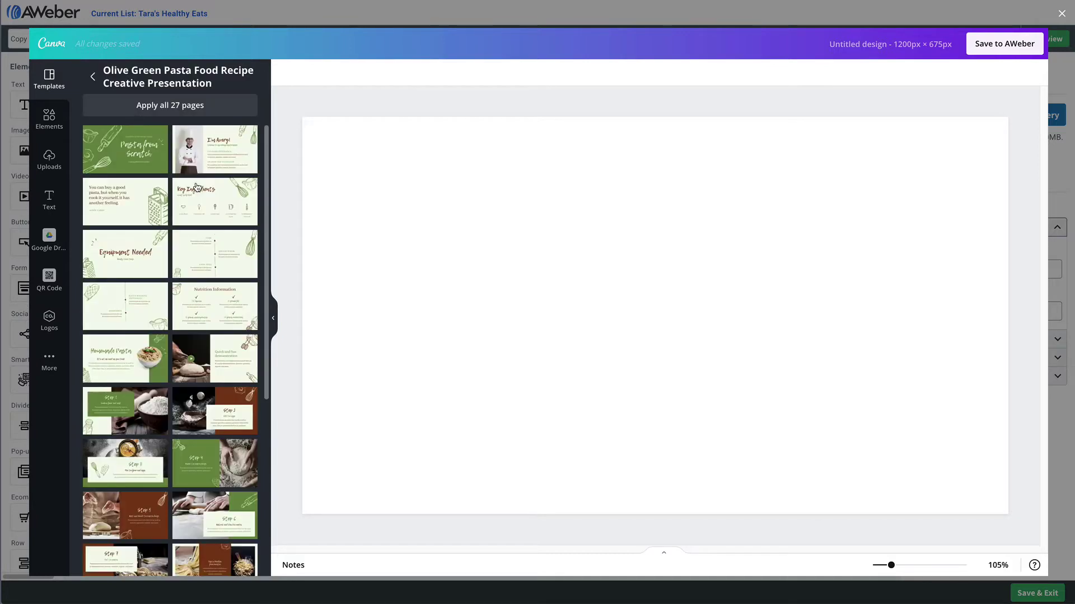
left_click(126, 161)
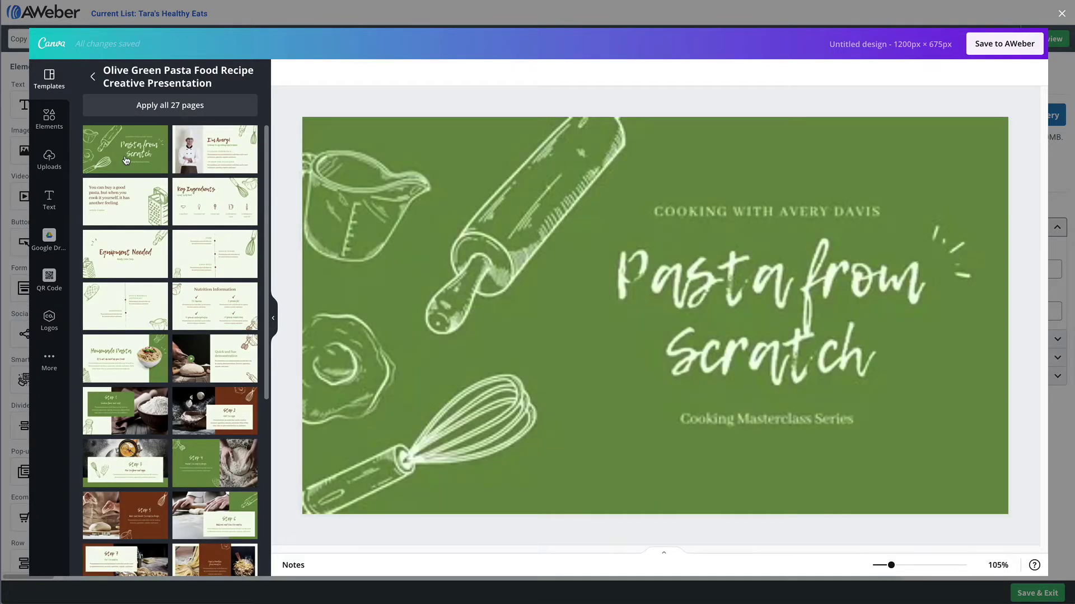
Delete the Pasta from Scratch title and the small text line above it
left_click(796, 285)
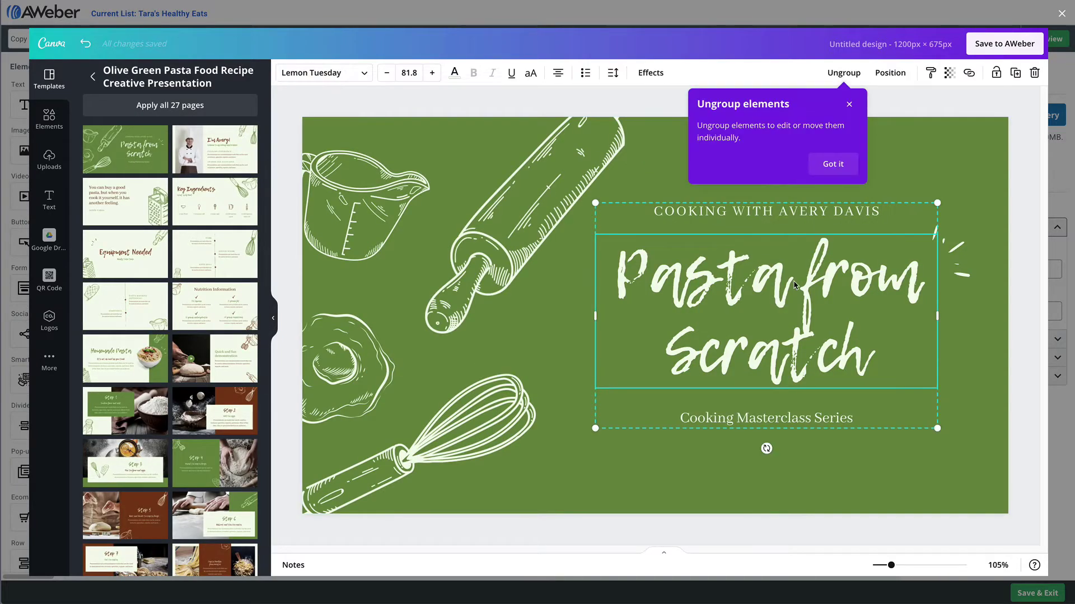
key("Delete")
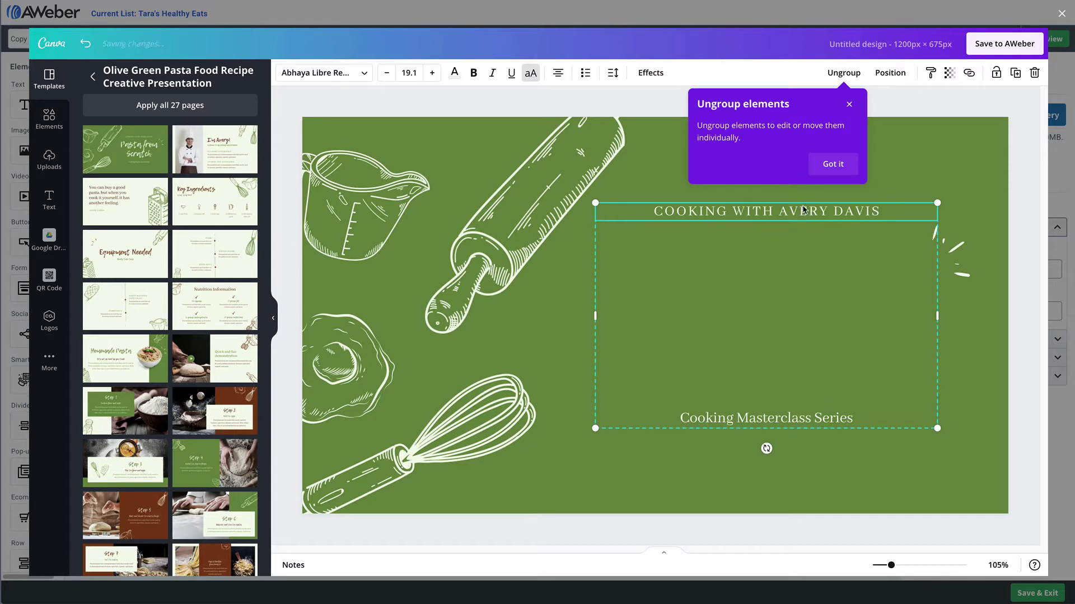
left_click(804, 213)
key("Delete")
key("Delete")
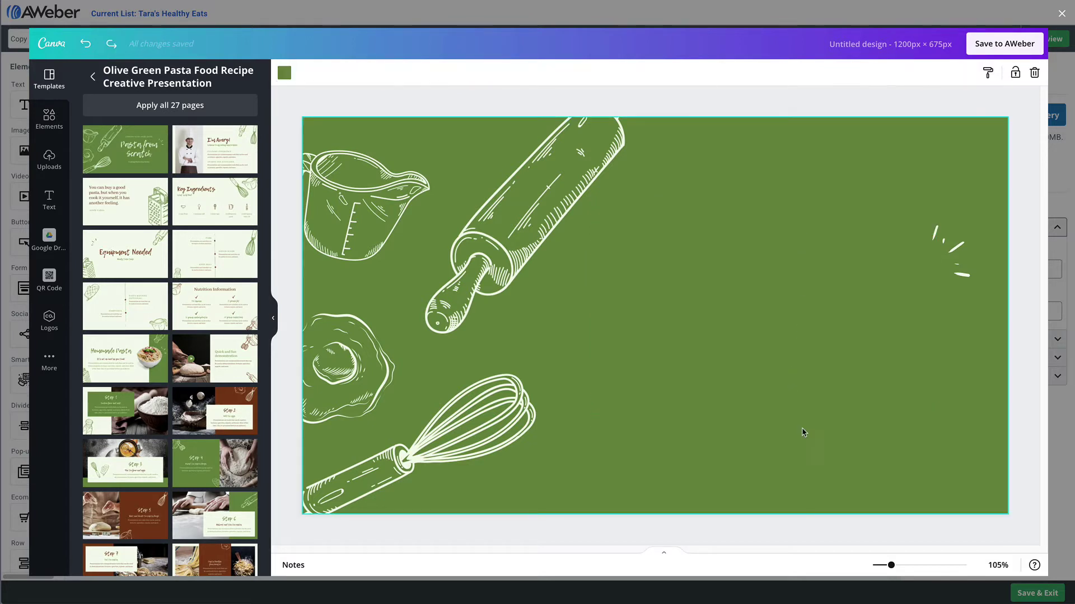
left_click(60, 124)
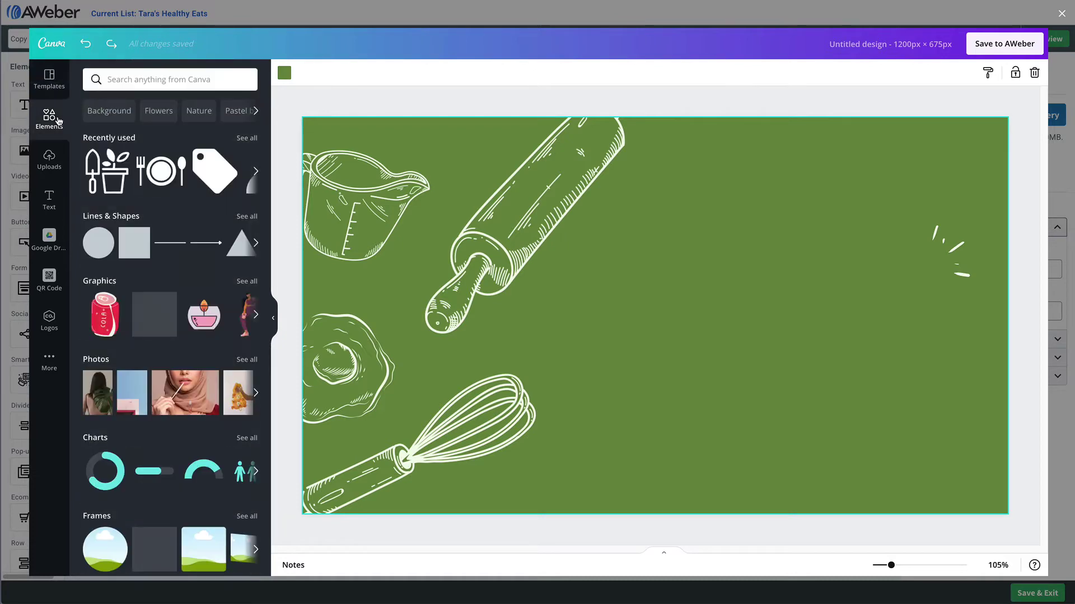
Add the healthy eats logo from Uploads, enlarge it and position it on the right
left_click(51, 160)
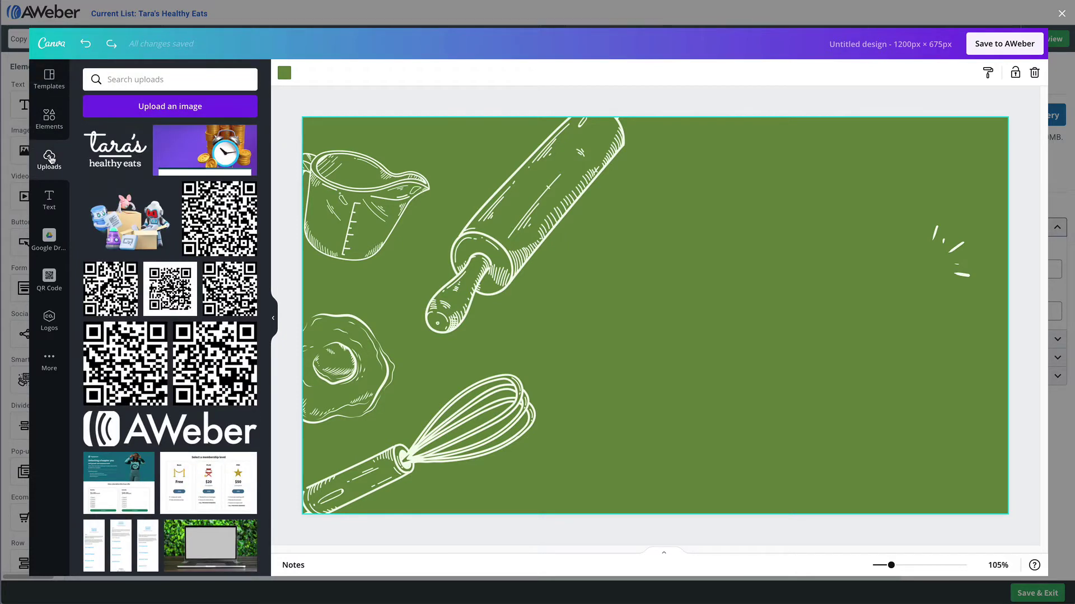
left_click(128, 158)
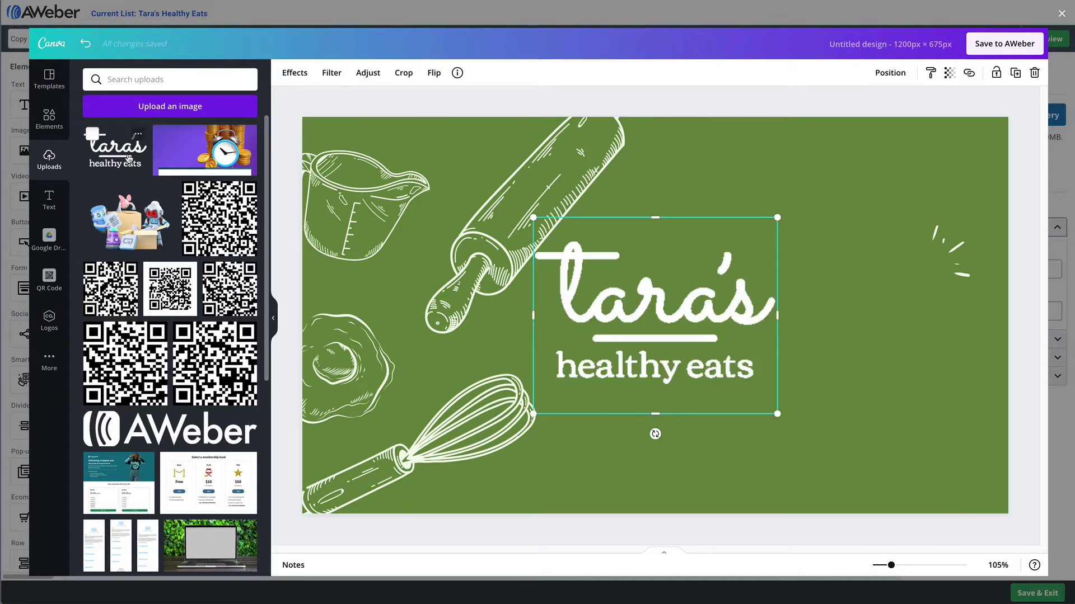
left_click_drag(638, 316, 772, 316)
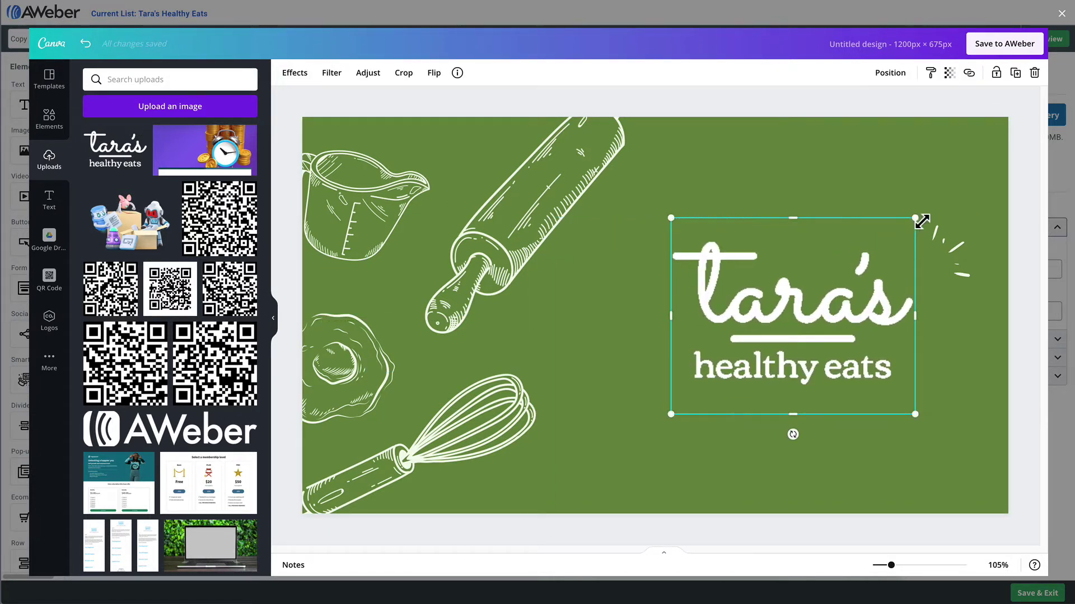
left_click_drag(915, 218, 937, 200)
left_click_drag(876, 278, 865, 286)
Move the sparkle accent beside the logo and rotate it about -42°
mouse_move(950, 250)
left_mouse_down()
mouse_move(950, 226)
mouse_move(926, 232)
mouse_move(935, 241)
mouse_move(889, 353)
mouse_move(694, 376)
mouse_move(675, 409)
left_mouse_up()
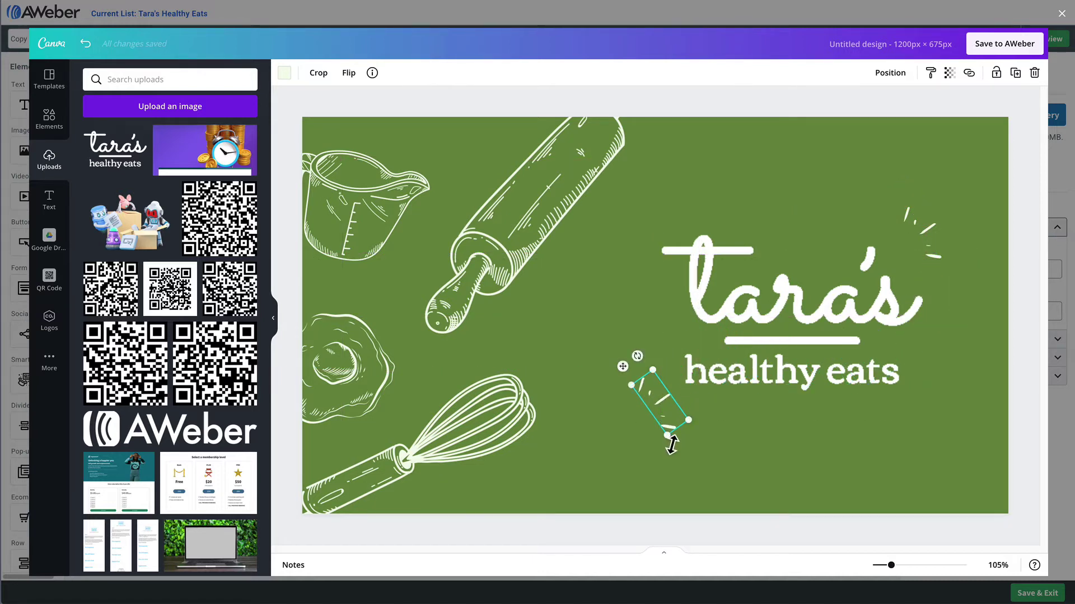
left_click_drag(639, 364, 695, 457)
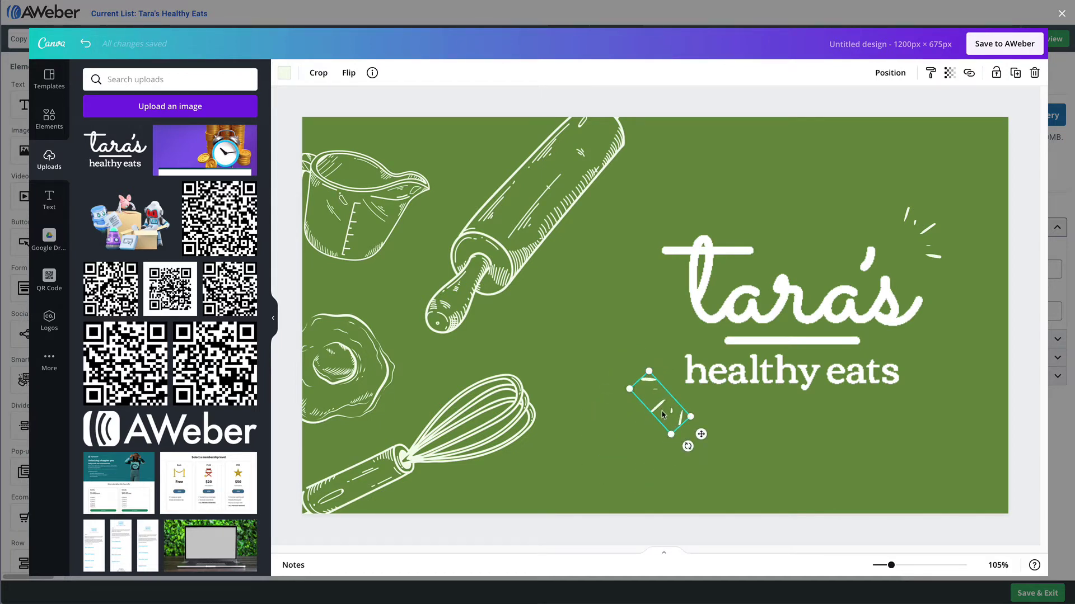
left_click_drag(662, 415, 670, 421)
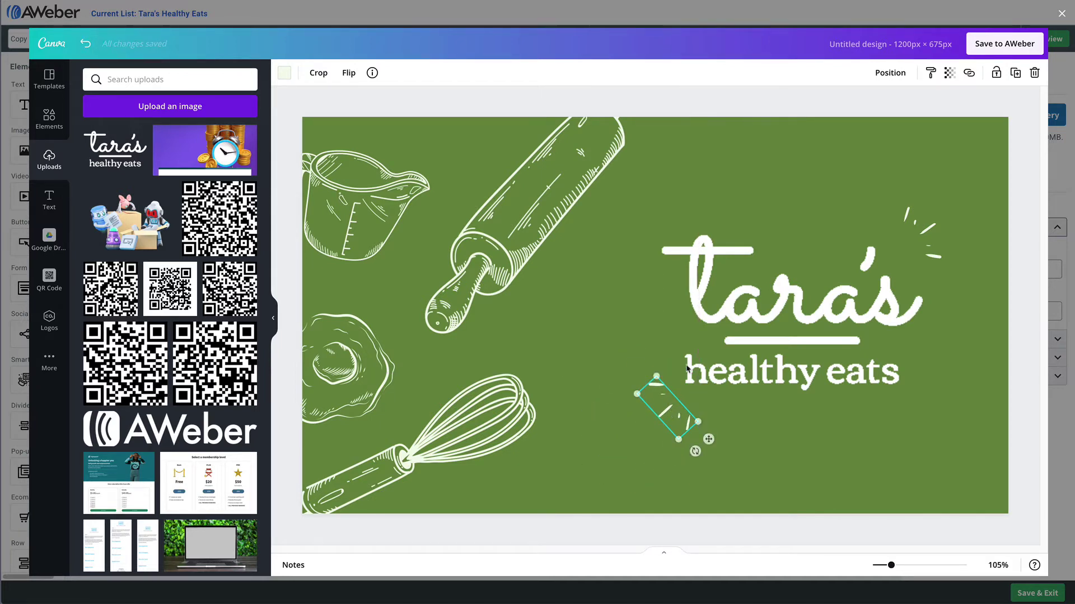
left_click(748, 108)
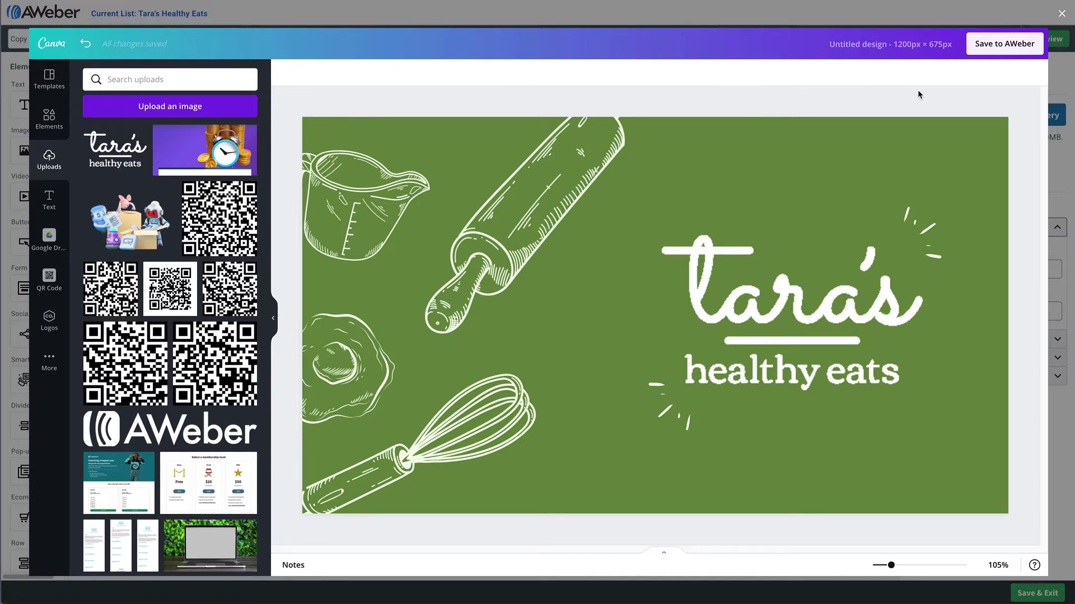
Save the green banner to AWeber as the header image, then select the welcome row's kitchen photo
left_click(992, 52)
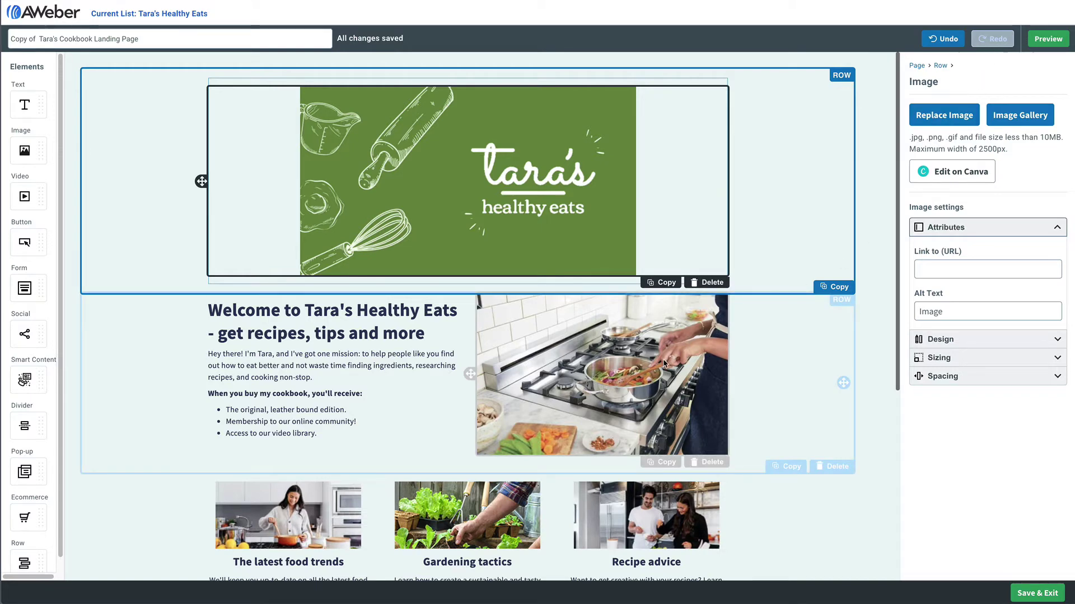
left_click(648, 384)
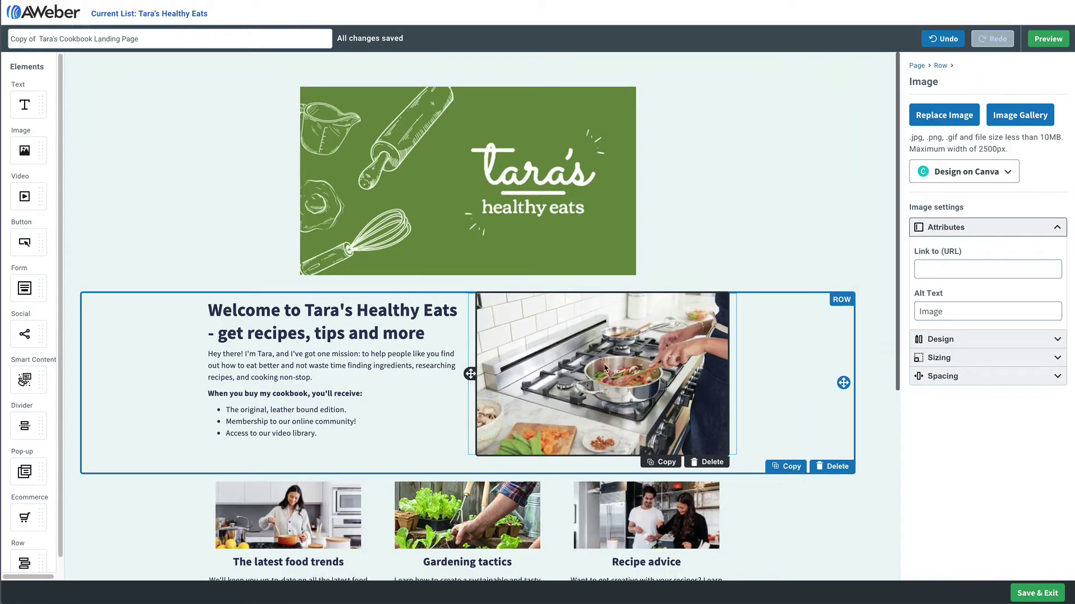
scroll(604, 368, "down", 2)
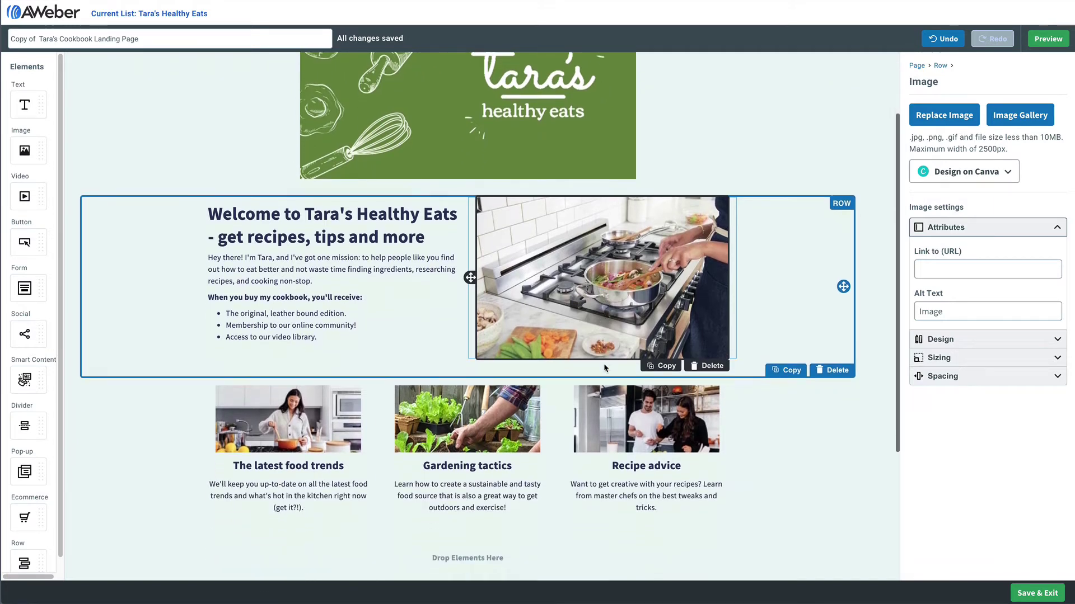
Start a square 1200 × 1200 Canva design for the kitchen photo's image block
left_click(1007, 171)
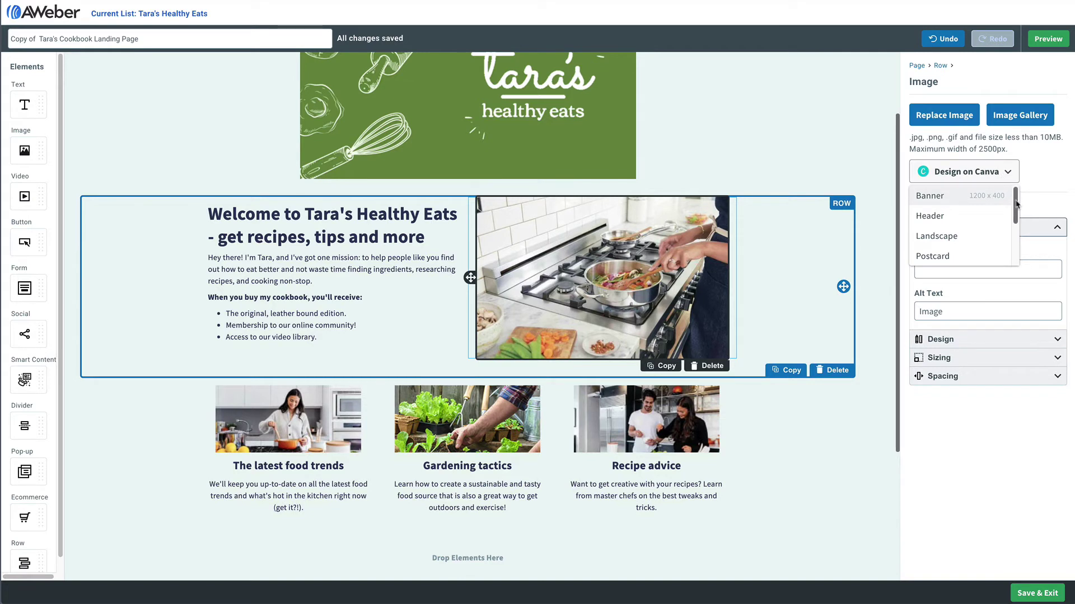
scroll(994, 224, "down", 3)
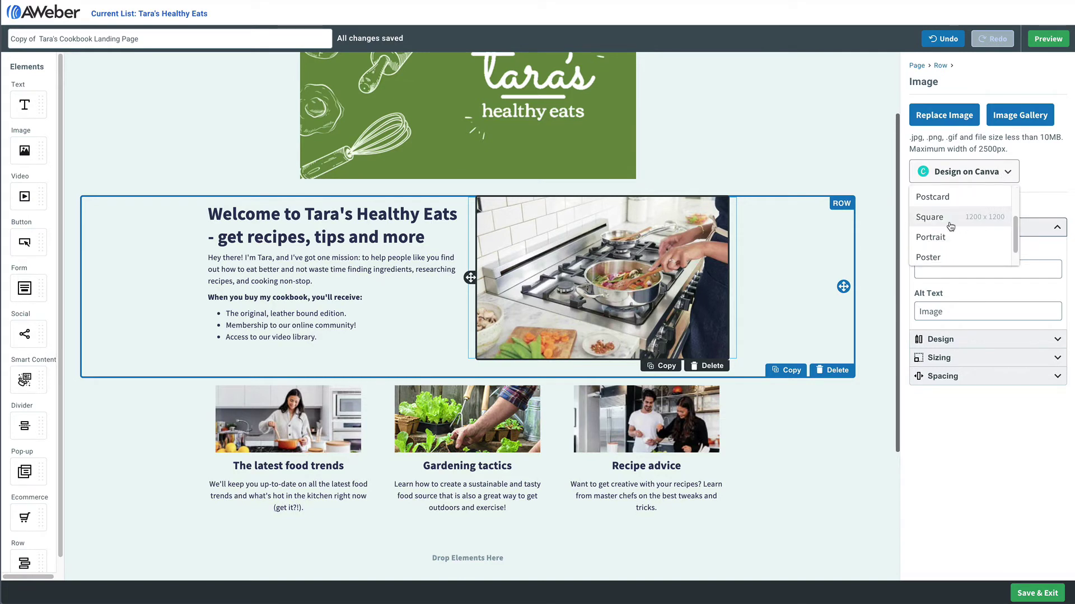
left_click(944, 225)
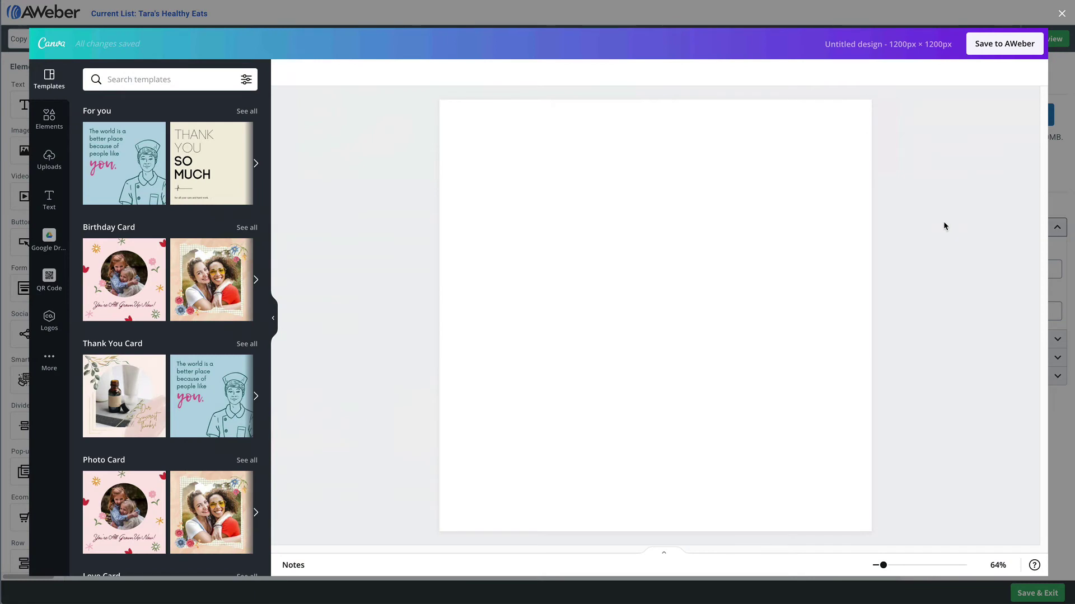
left_click(49, 121)
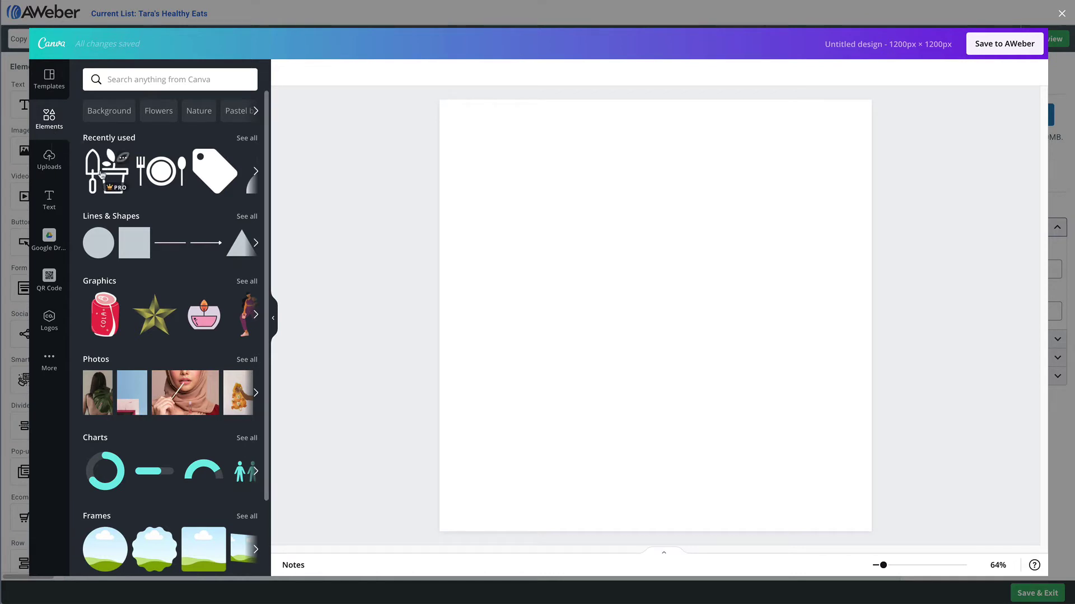
Search graphics for 'food', then 'garden', then 'cookbook', and browse the cookbook results
left_click(134, 80)
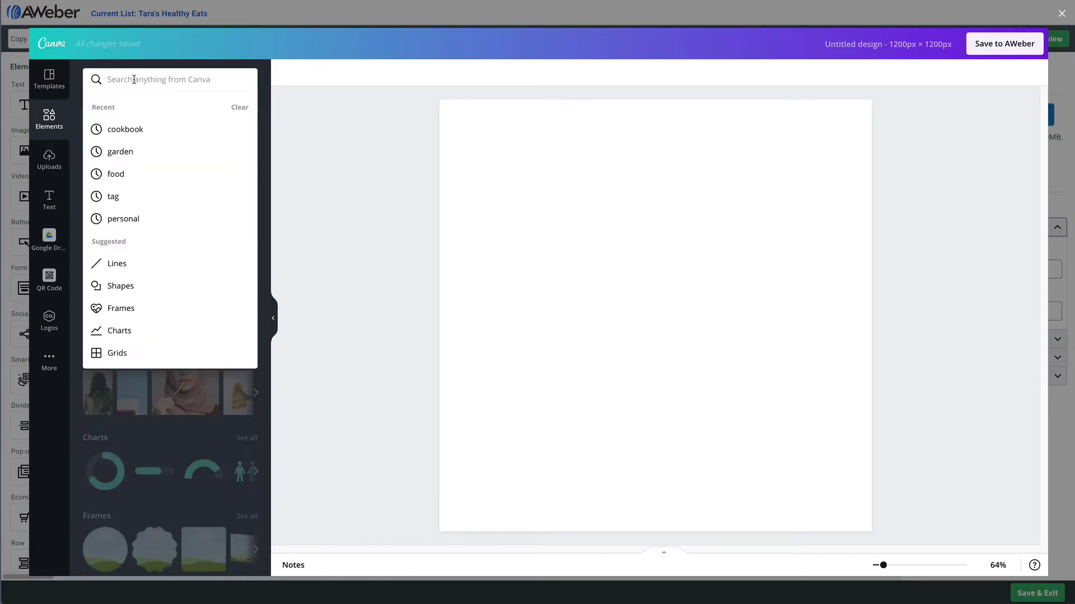
type("food")
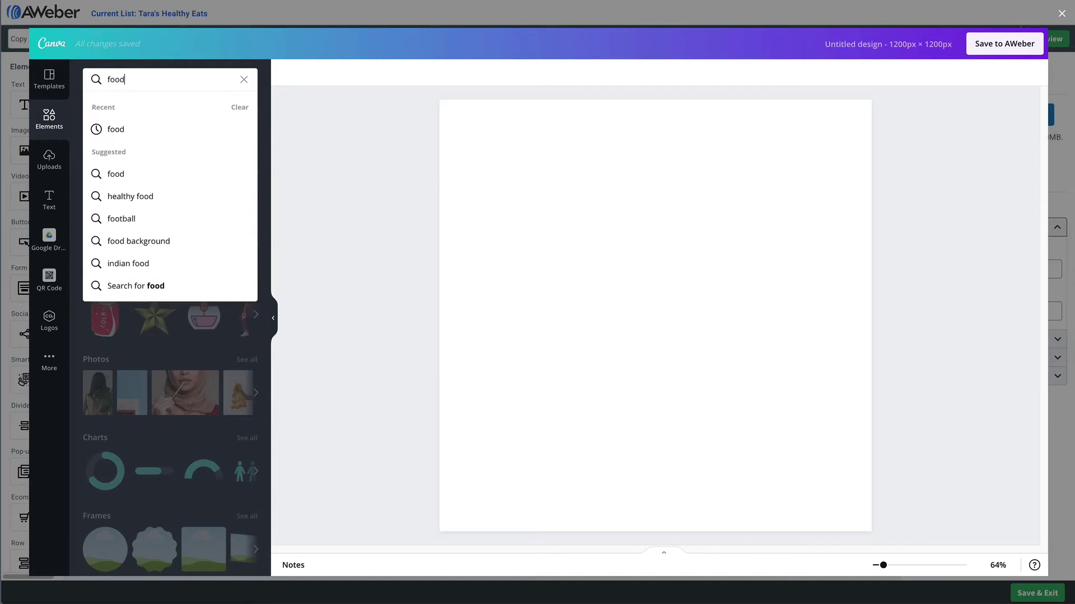
key("Return")
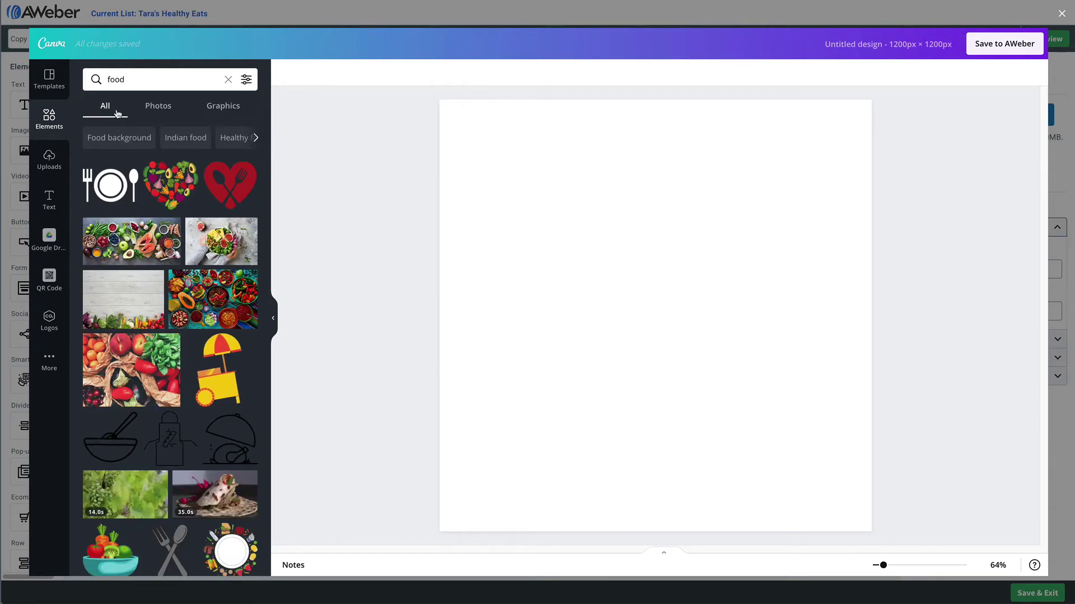
left_click(127, 78)
type("g")
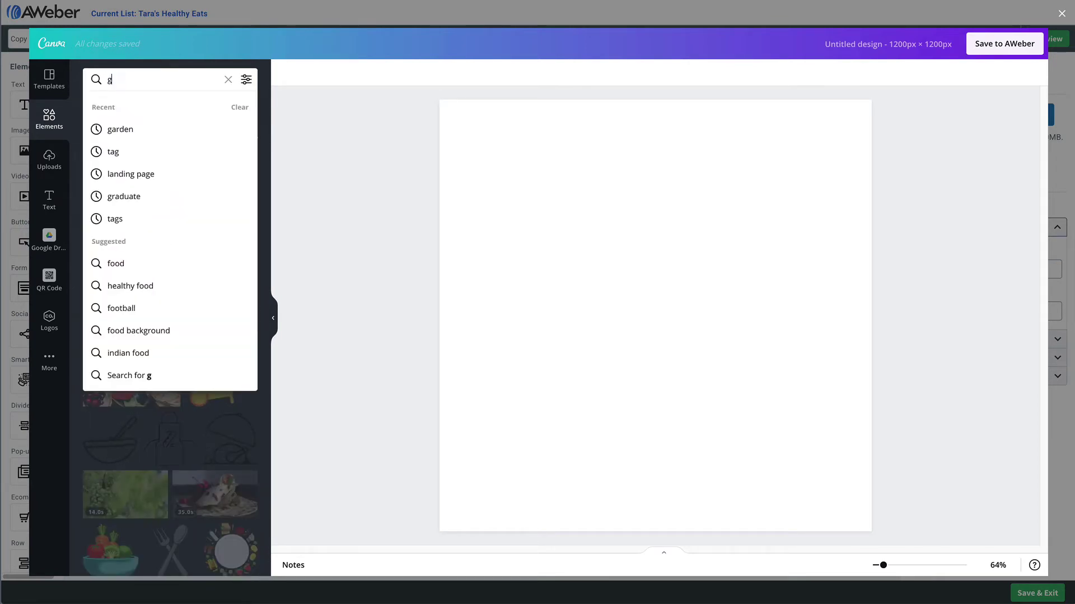
type("arden")
key("Return")
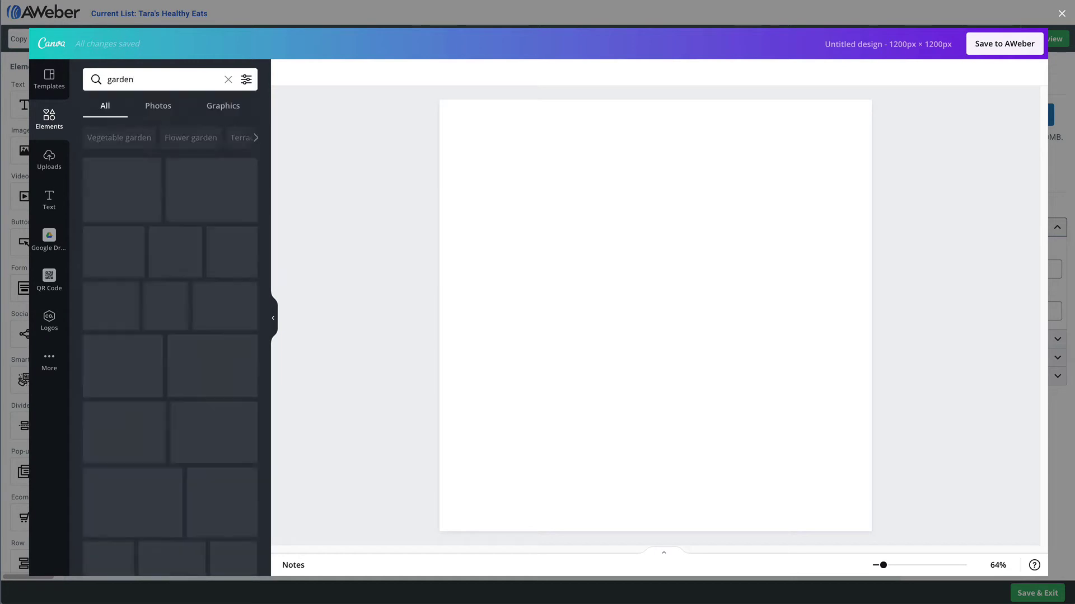
left_click(128, 79)
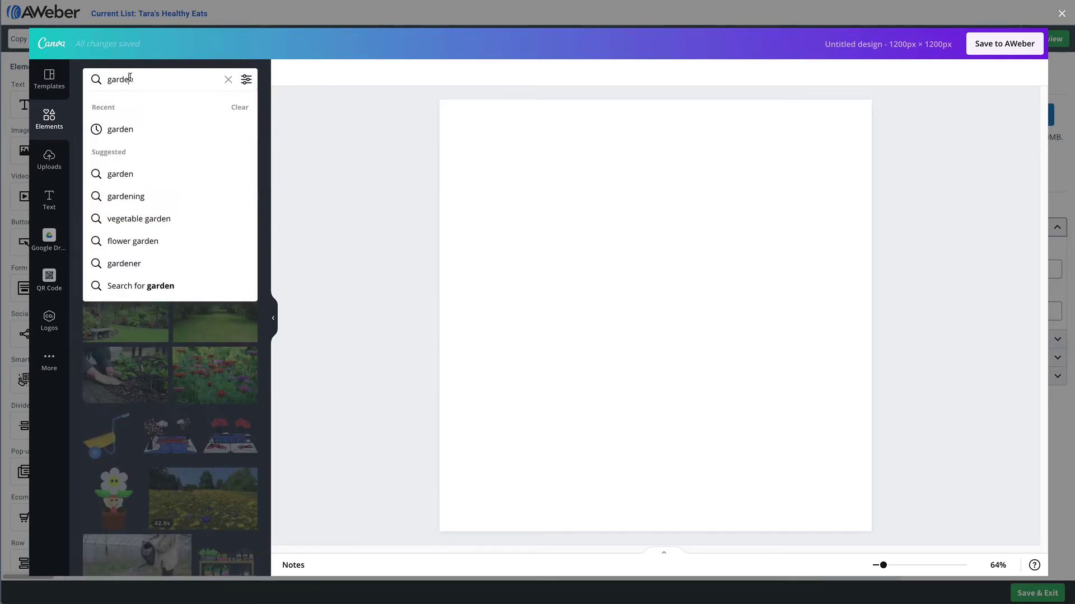
type("cookbook")
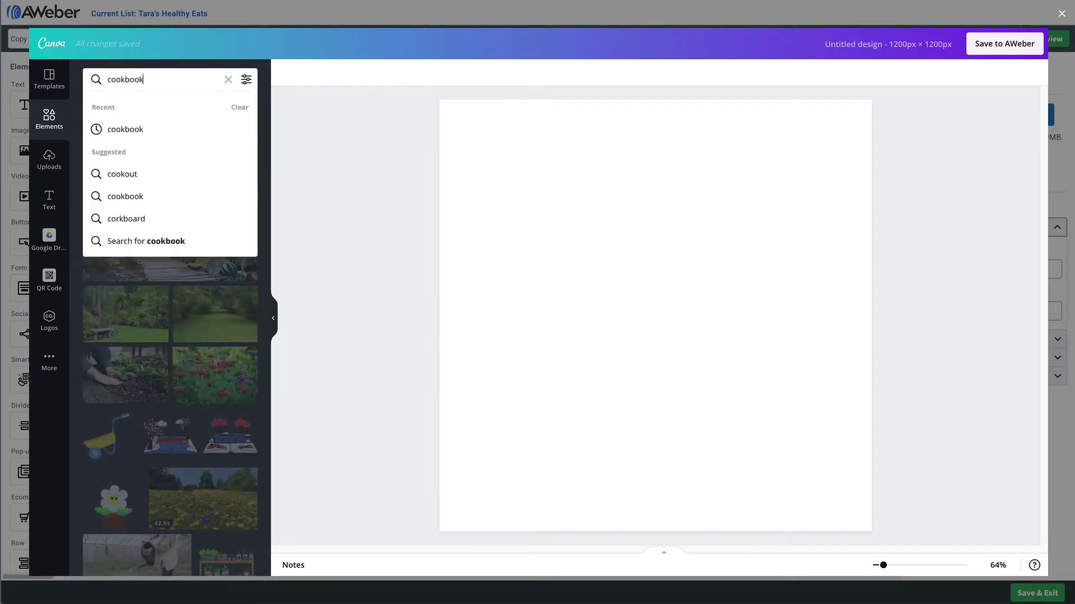
key("Return")
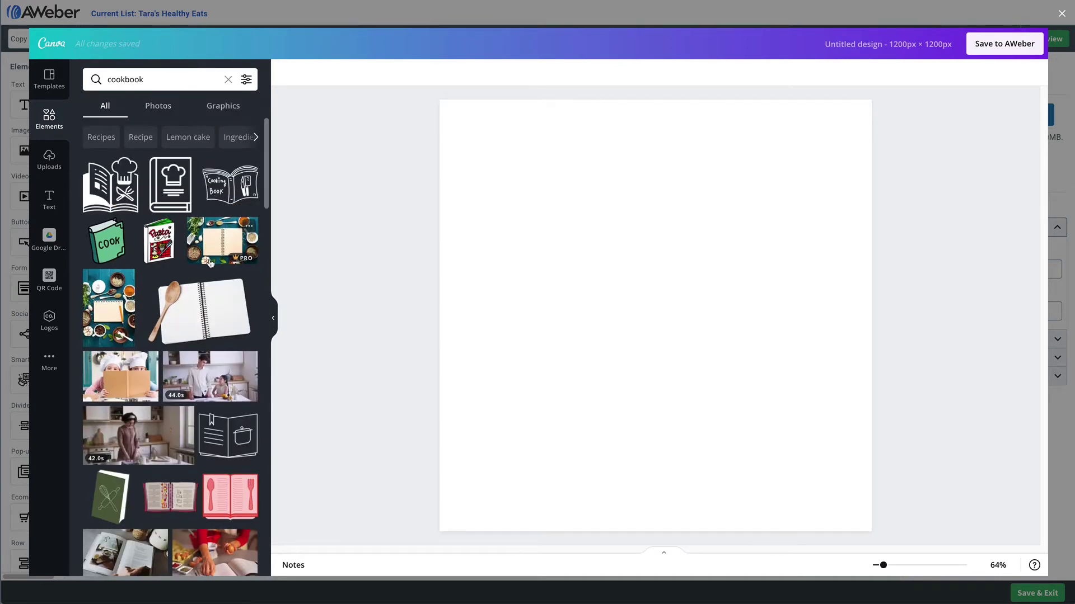
scroll(210, 263, "down", 10)
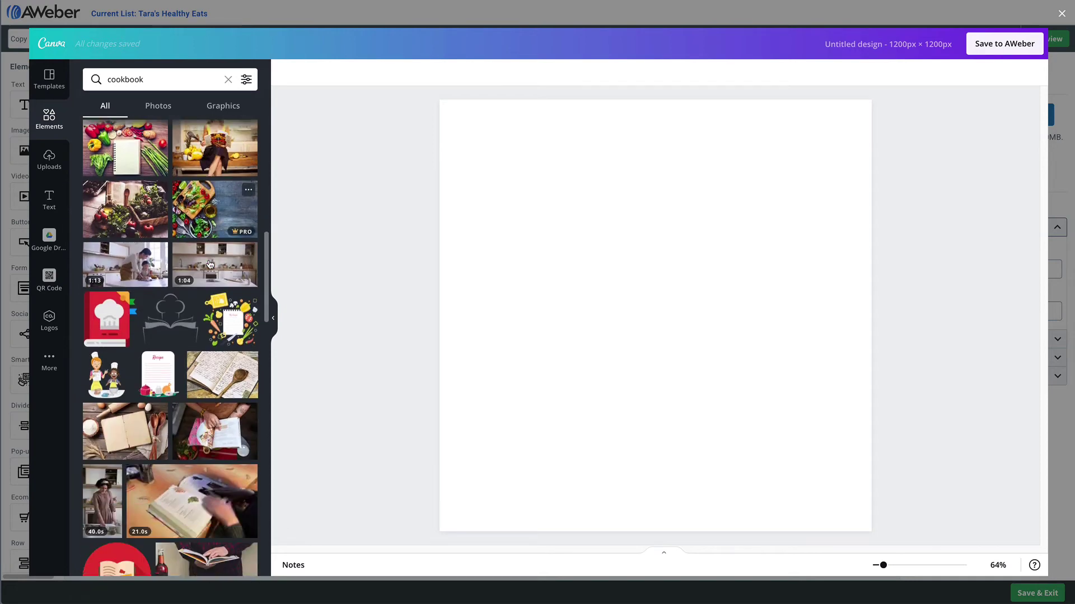
scroll(209, 263, "down", 3)
scroll(168, 235, "up", 15)
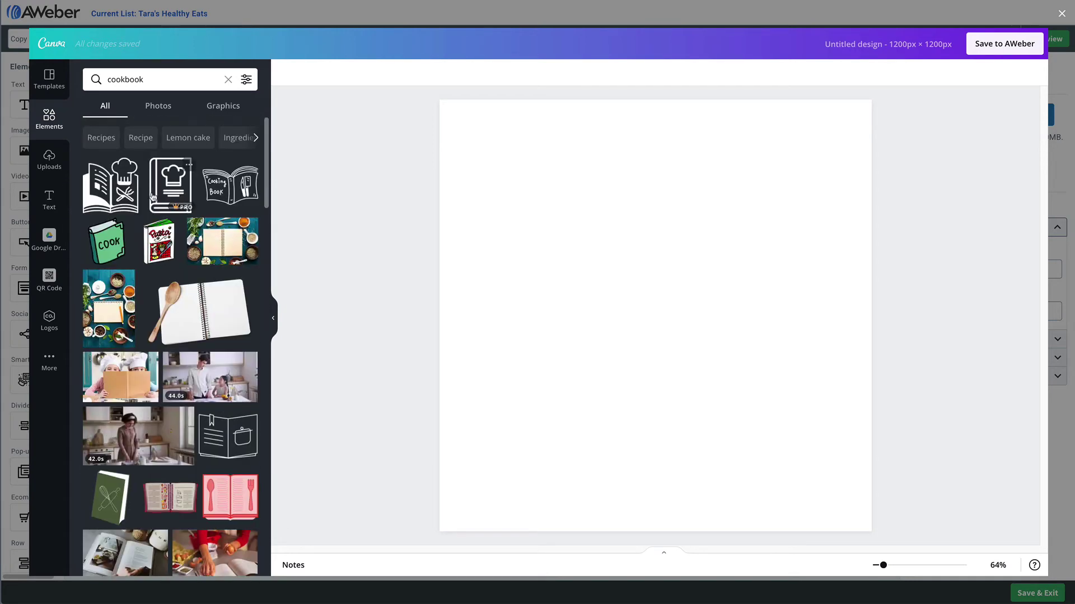
Add the open-book cookbook icon, enlarge and centre it, and recolour it primary blue
left_click(141, 197)
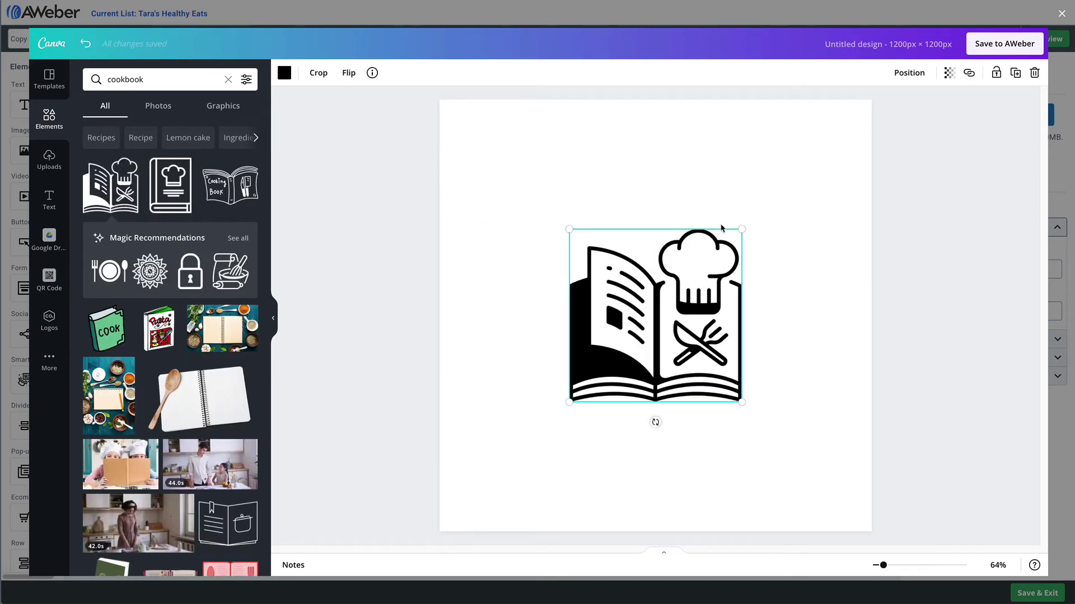
left_click_drag(748, 237, 774, 197)
left_click_drag(740, 262, 728, 342)
left_click(285, 74)
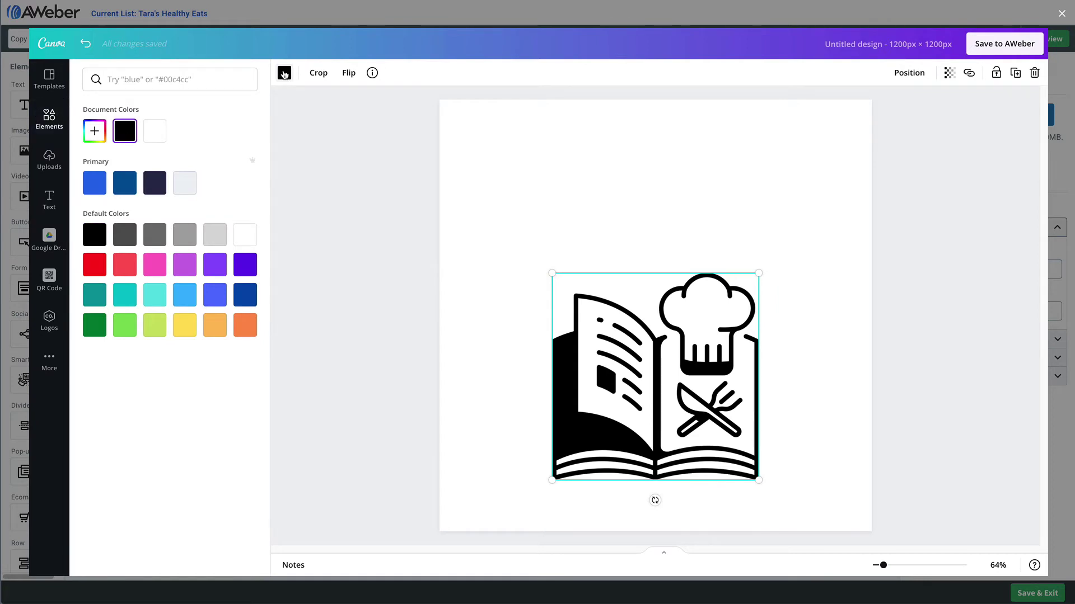
left_click(94, 184)
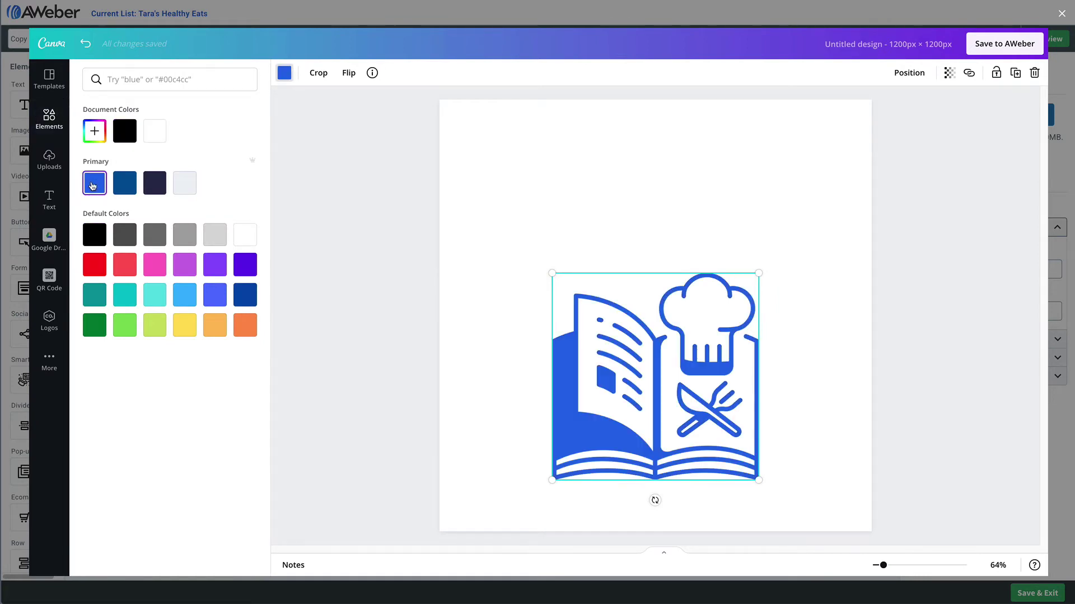
left_click(47, 203)
Add a heading at the top reading the owner's 'First Cookbook!' title, centred above the illustration
left_click(139, 145)
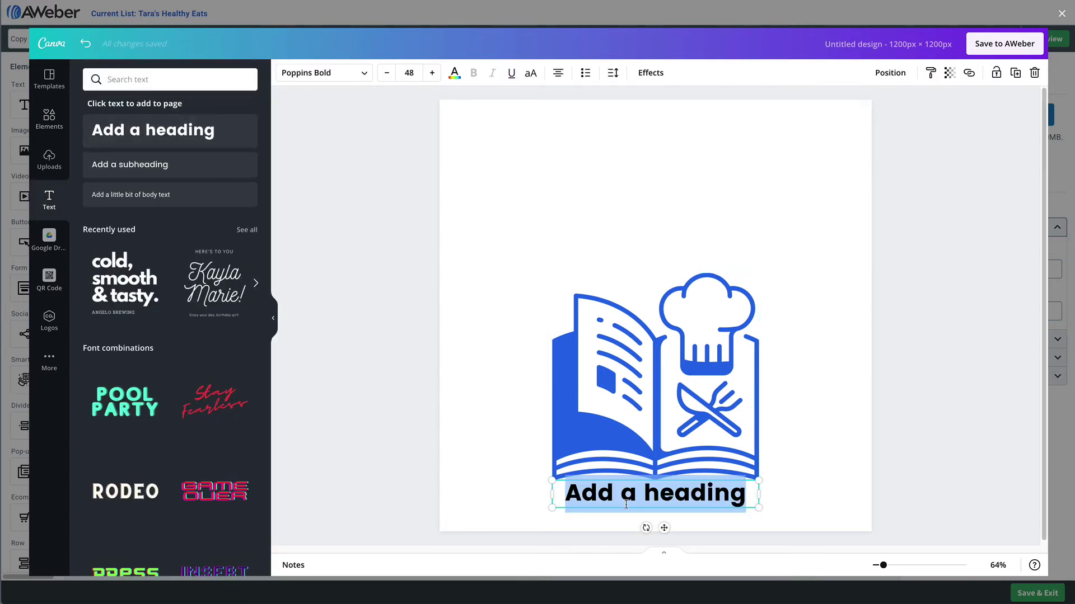
left_click(610, 518)
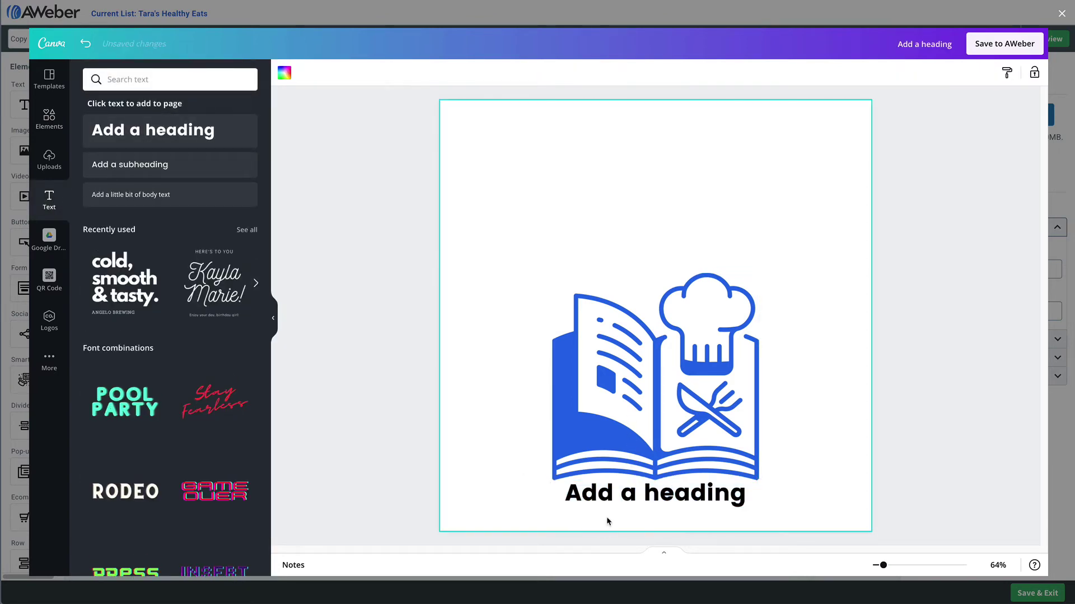
left_click_drag(610, 498, 611, 157)
type("Tara")
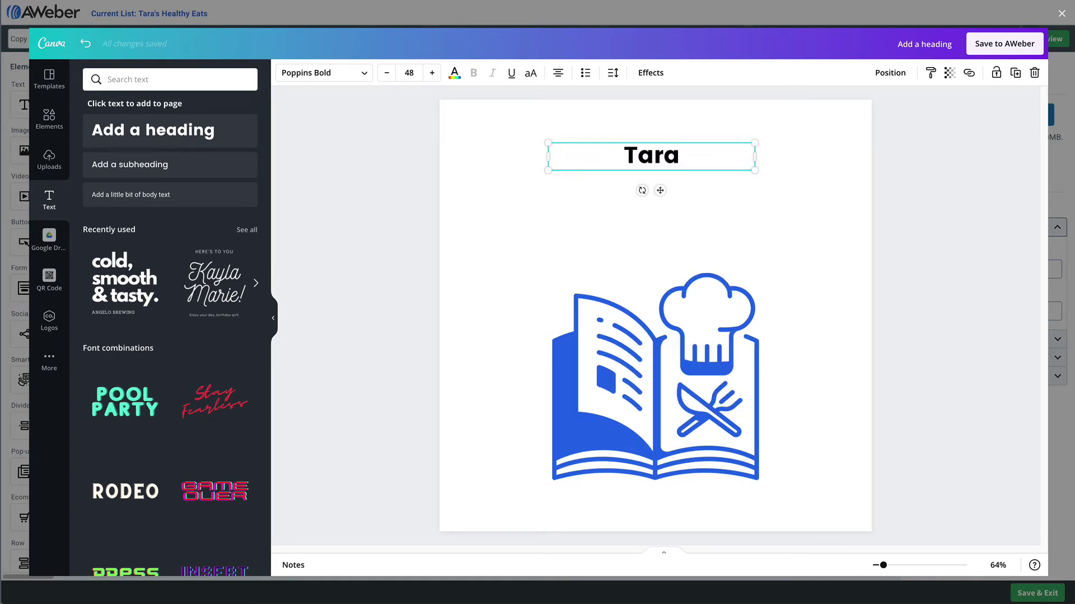
type("'s First Coo")
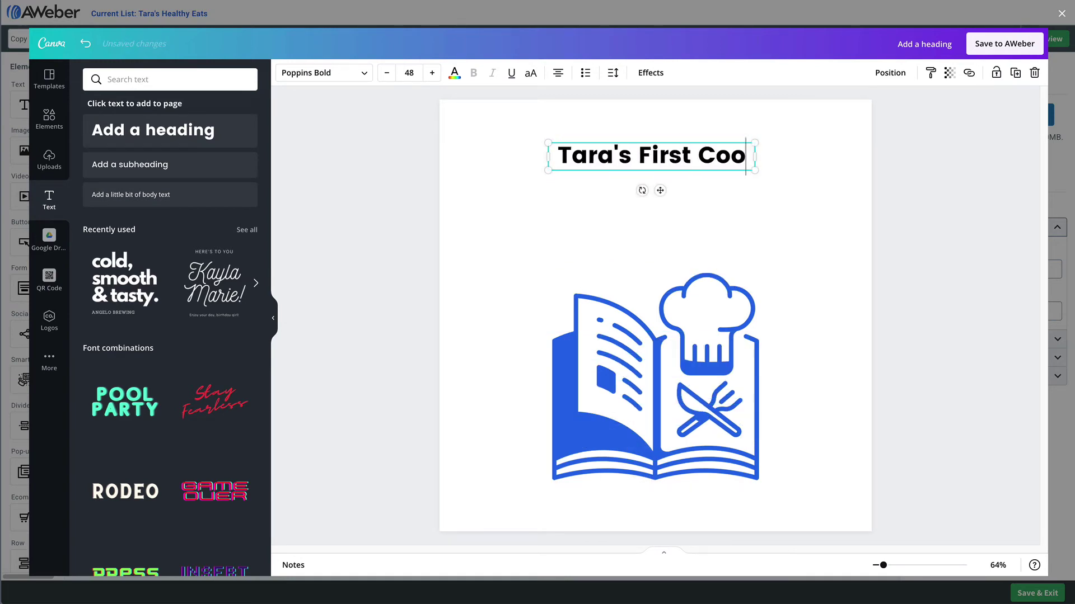
type("kbook!")
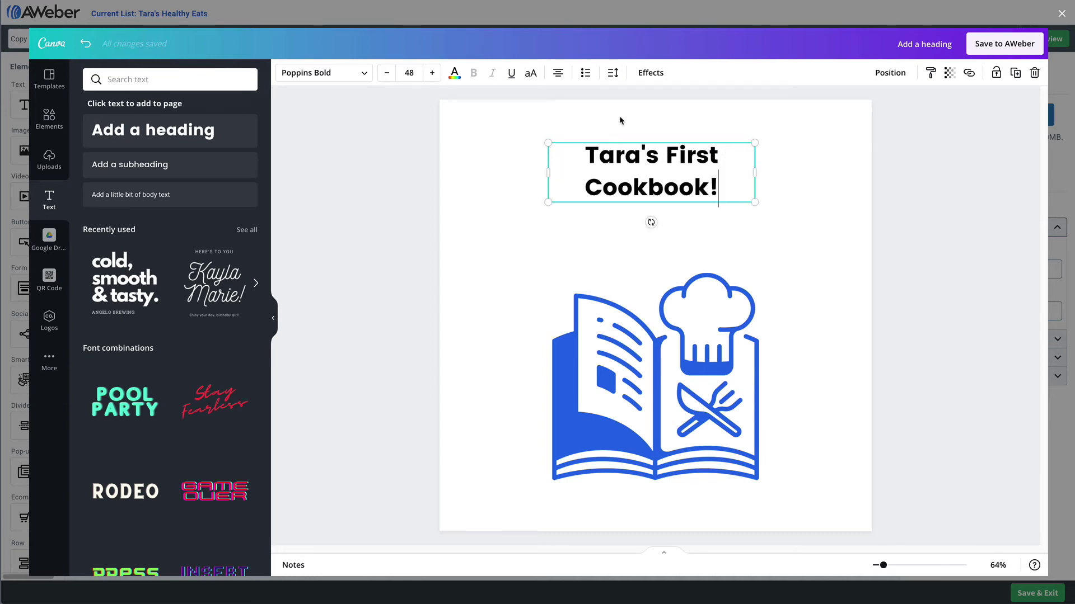
left_click_drag(621, 155, 625, 155)
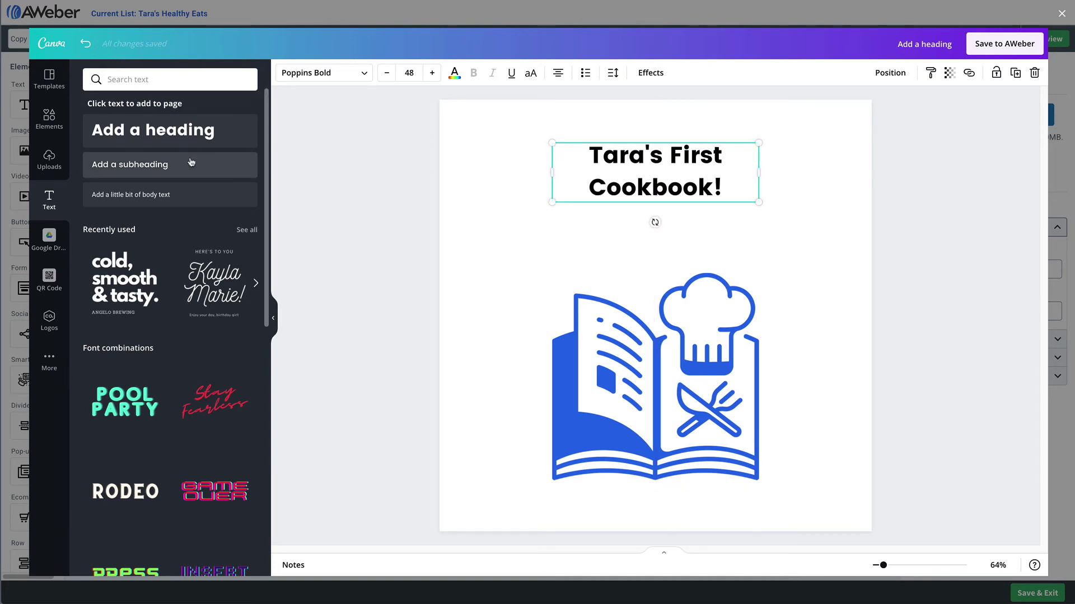
Add a subheading reading 'Yours for only $39.99!' beneath the heading
left_click(185, 164)
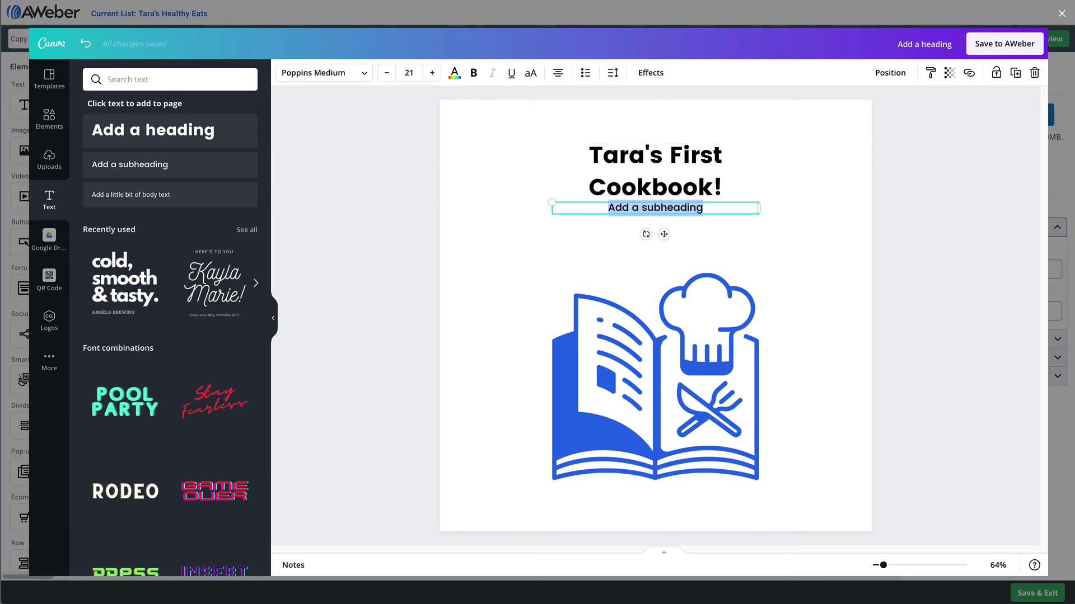
type("Your's")
key("BackSpace")
key("BackSpace")
type("s for only")
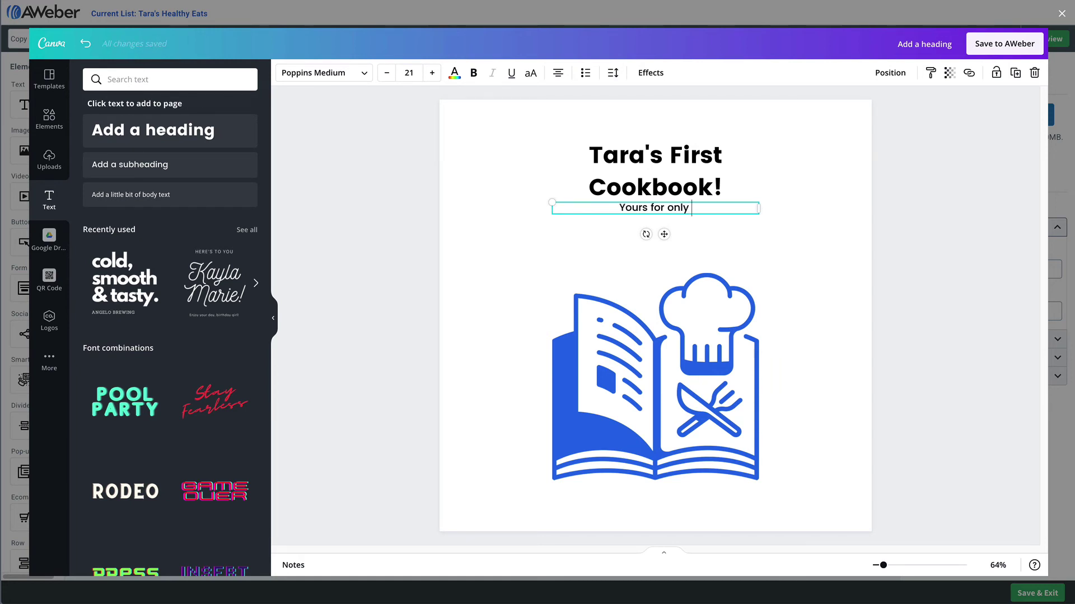
type(" $39")
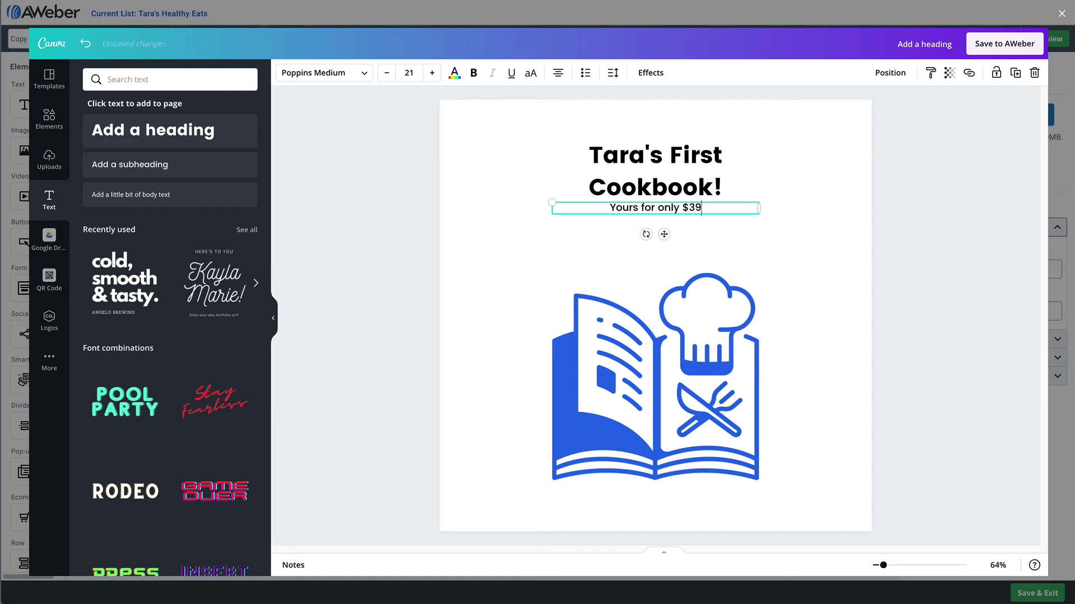
type(".99!")
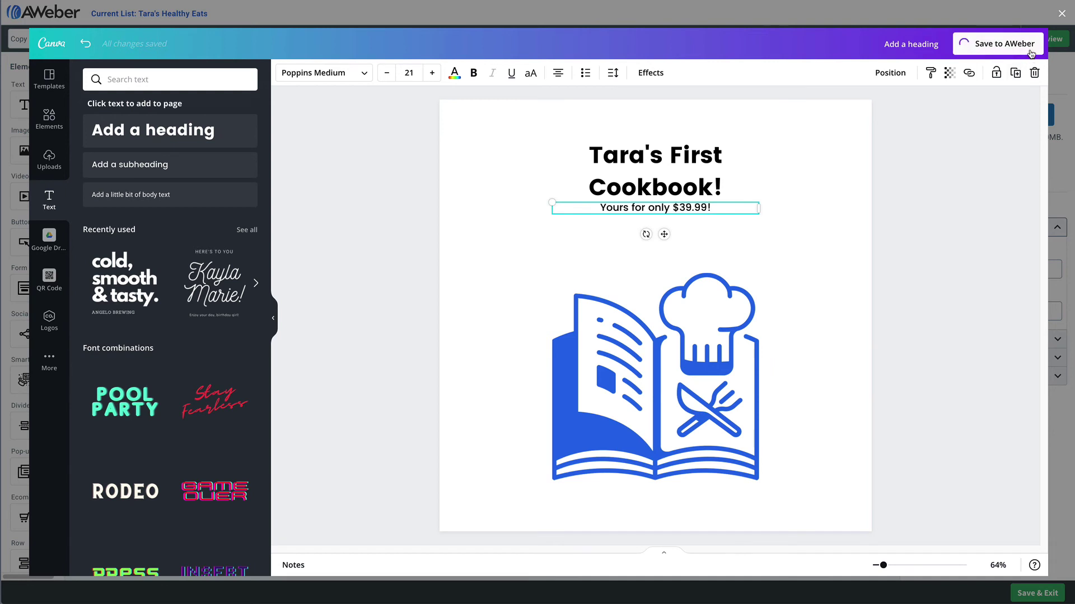
Save the square cookbook design back to AWeber
left_click(1031, 53)
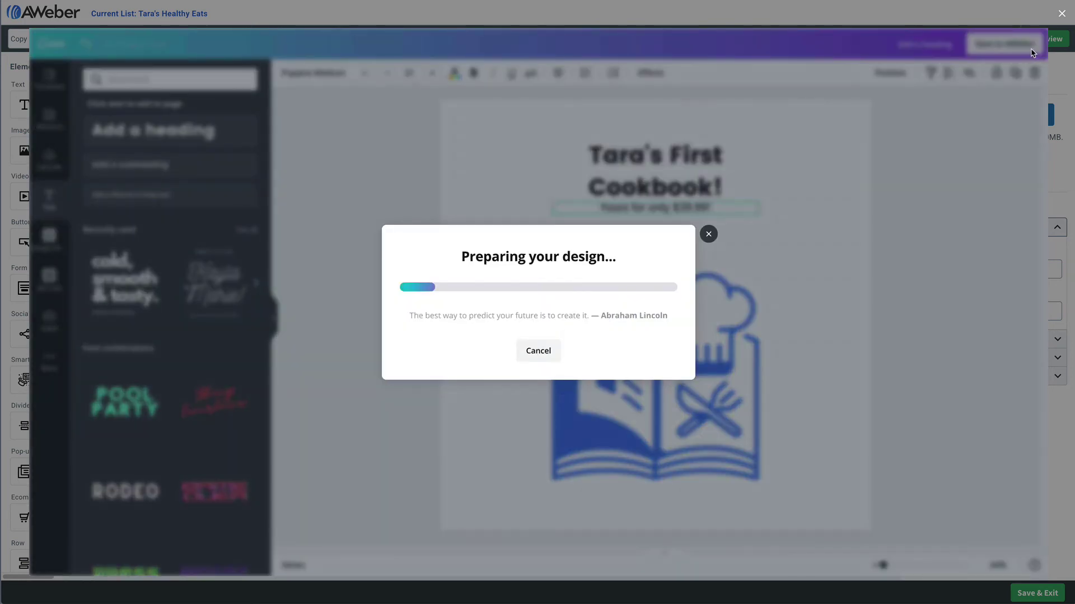